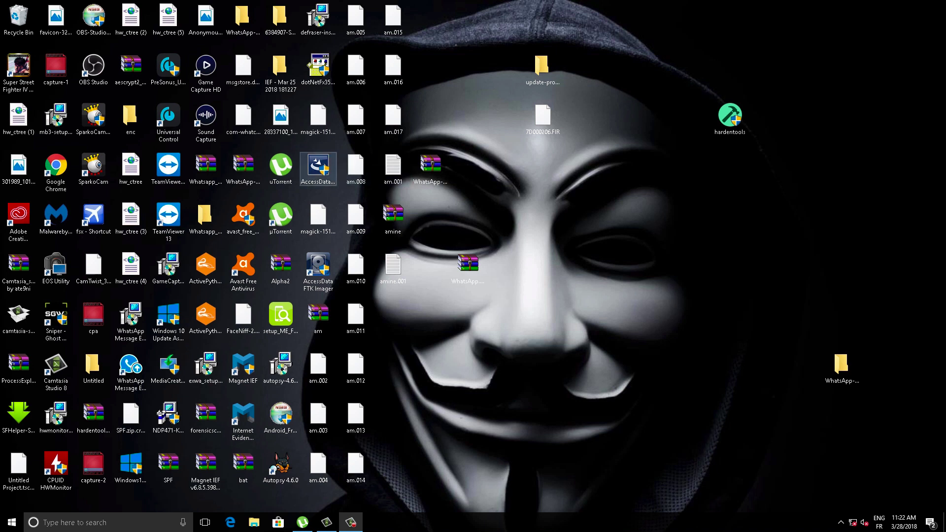
# Move the AccessData FTK Imager installer and the Autopsy 4.6.0 shortcut to the empty desktop area below hardentools
pyautogui.moveTo(318, 168); pyautogui.dragTo(767, 215)
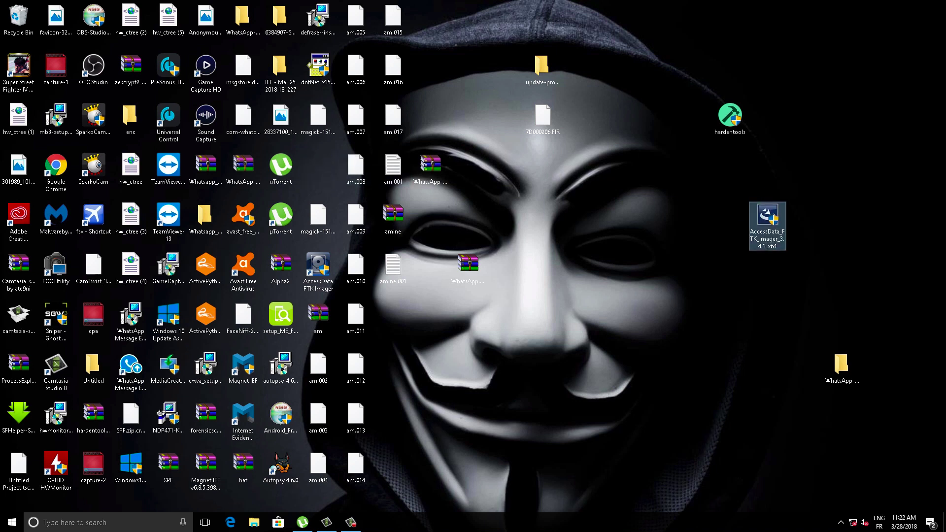
pyautogui.moveTo(280, 466); pyautogui.dragTo(771, 270)
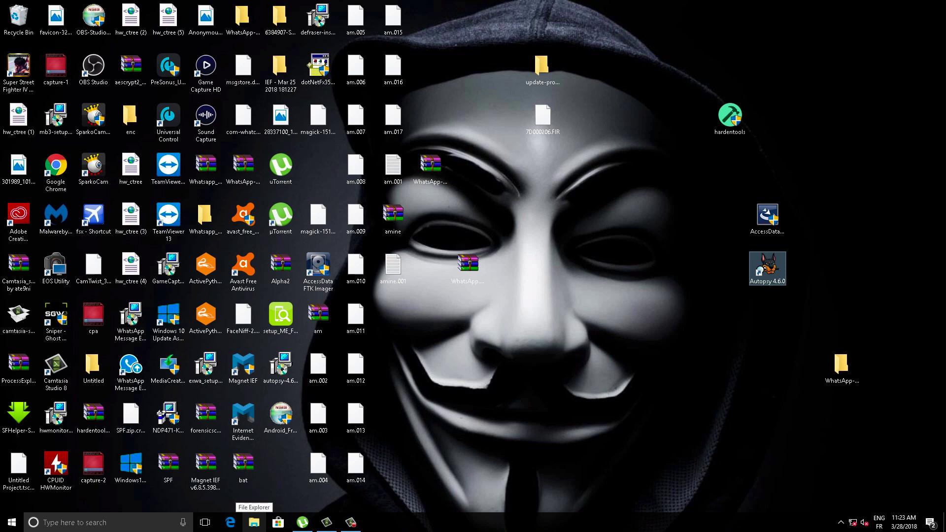
# Browse to This PC in File Explorer and open drive e (E:)
pyautogui.click(254, 522)
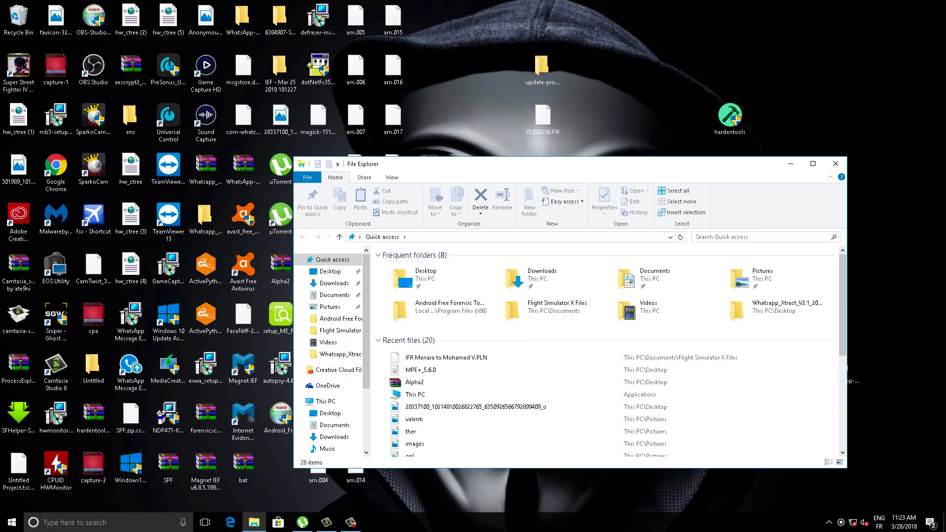
pyautogui.click(330, 271)
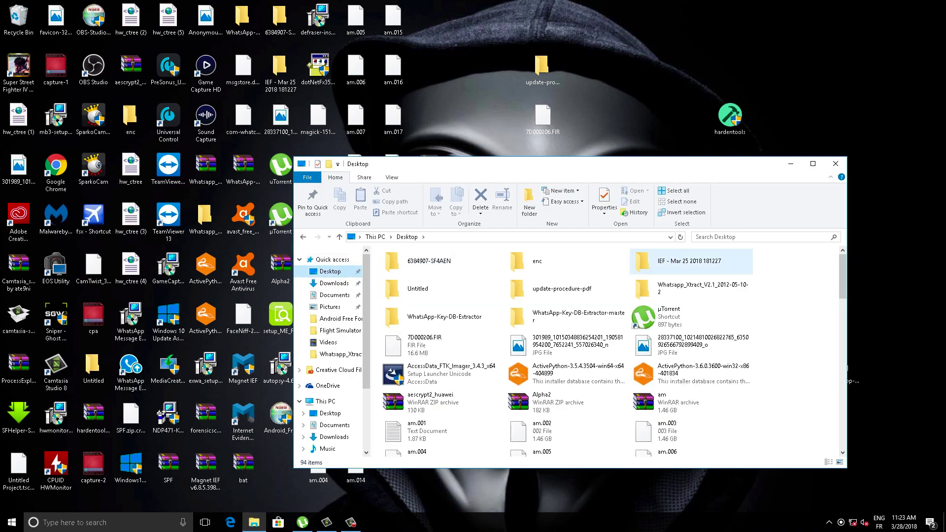
pyautogui.click(325, 401)
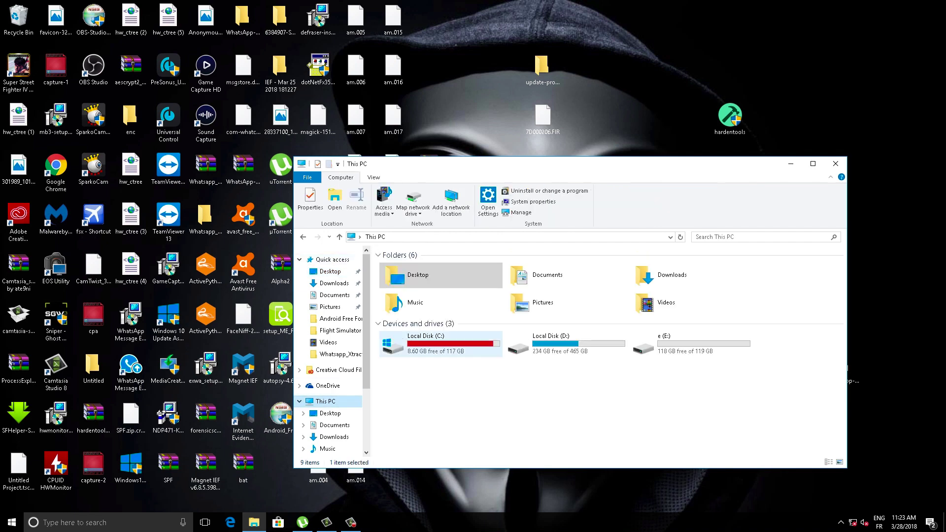
pyautogui.moveTo(798, 345); pyautogui.dragTo(642, 369)
pyautogui.moveTo(708, 455); pyautogui.dragTo(658, 310)
pyautogui.doubleClick(680, 344)
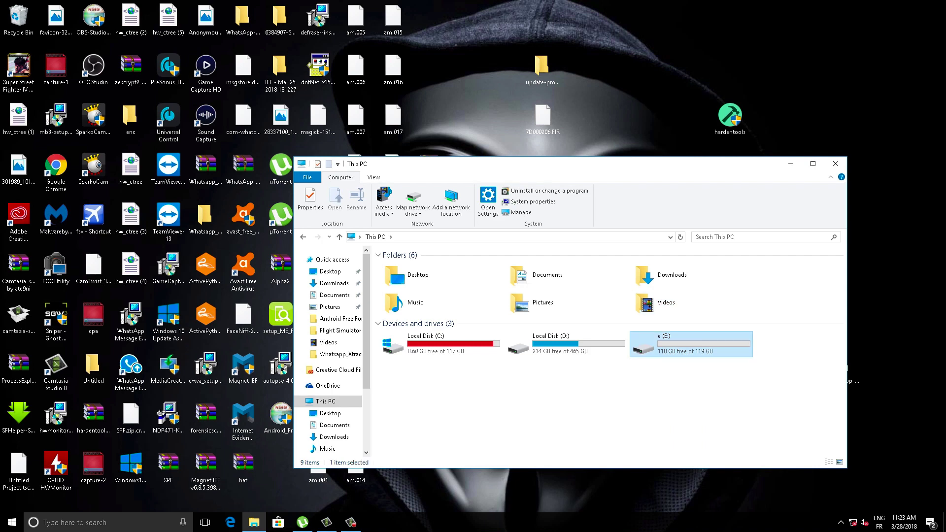
# Check the contents of drive e (E:) again and return to the This PC overview
pyautogui.hotkey('alt', 'Left')
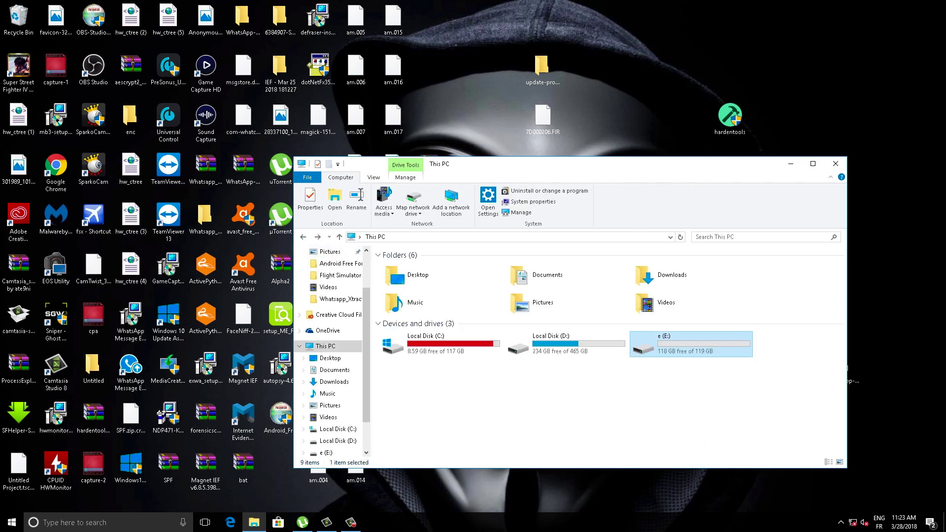
pyautogui.hotkey('alt', 'Right')
pyautogui.press('BackSpace')
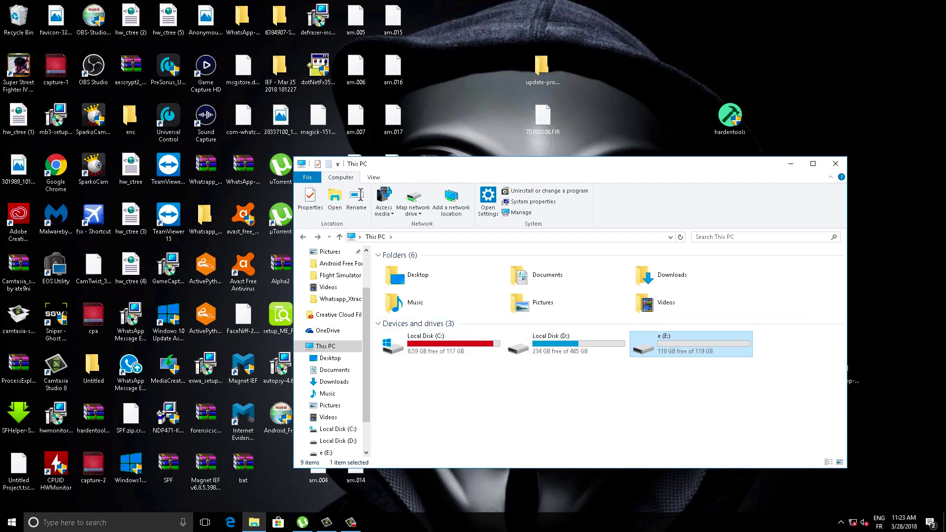
pyautogui.press('Return')
pyautogui.press('BackSpace')
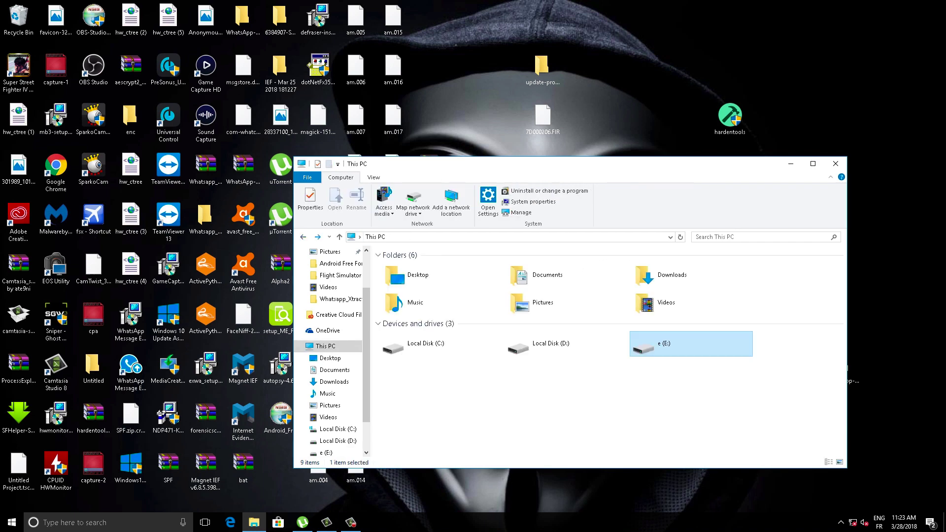
pyautogui.press('Return')
pyautogui.rightClick(610, 314)
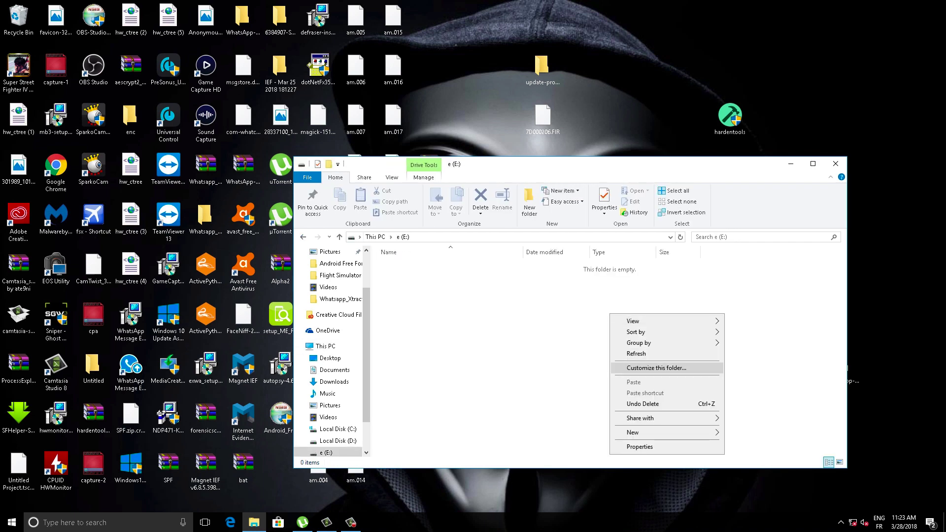
pyautogui.press('Escape')
pyautogui.press('BackSpace')
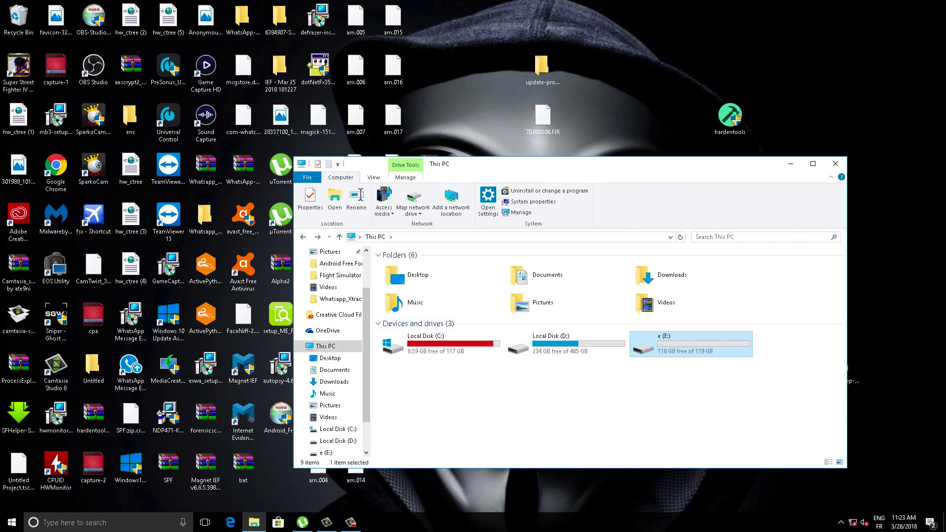
pyautogui.press('Return')
pyautogui.press('BackSpace')
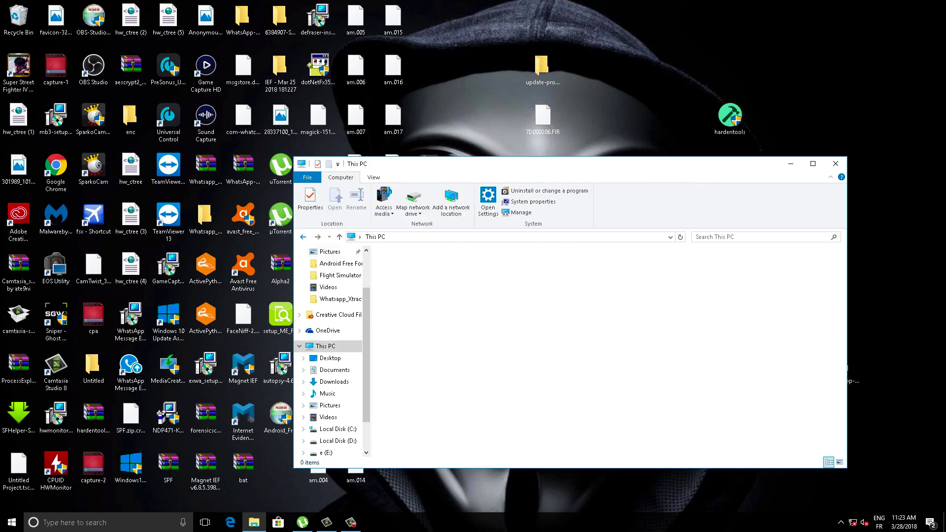
# Dismiss the Malwarebytes update notification and move the This PC window clear of the FTK Imager and Autopsy icons
pyautogui.hotkey('shift', 'F10')
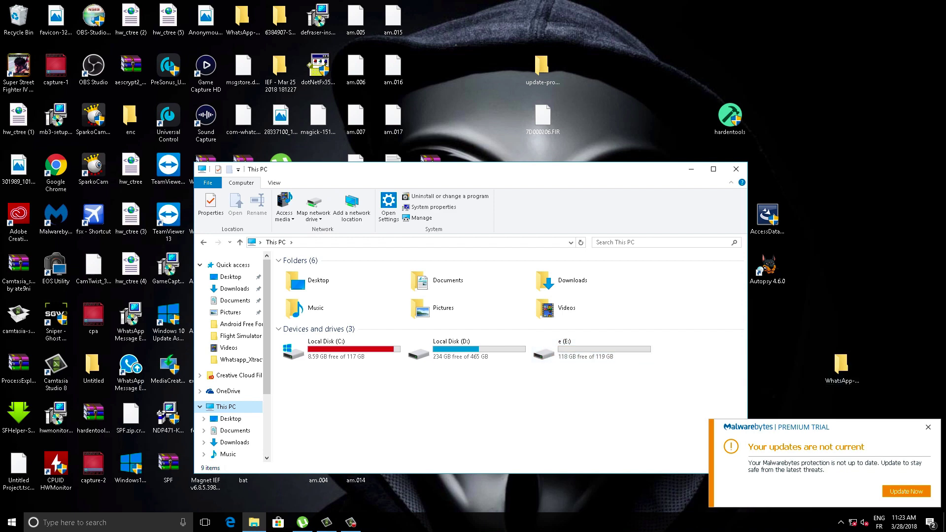
pyautogui.click(928, 426)
pyautogui.moveTo(545, 171); pyautogui.dragTo(460, 103)
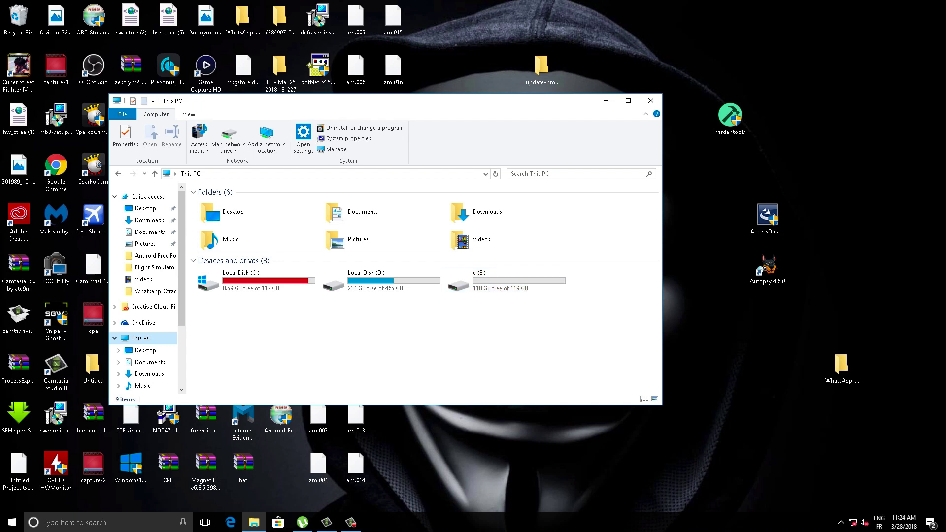
pyautogui.moveTo(736, 188); pyautogui.dragTo(860, 385)
pyautogui.click(795, 238)
pyautogui.click(767, 219)
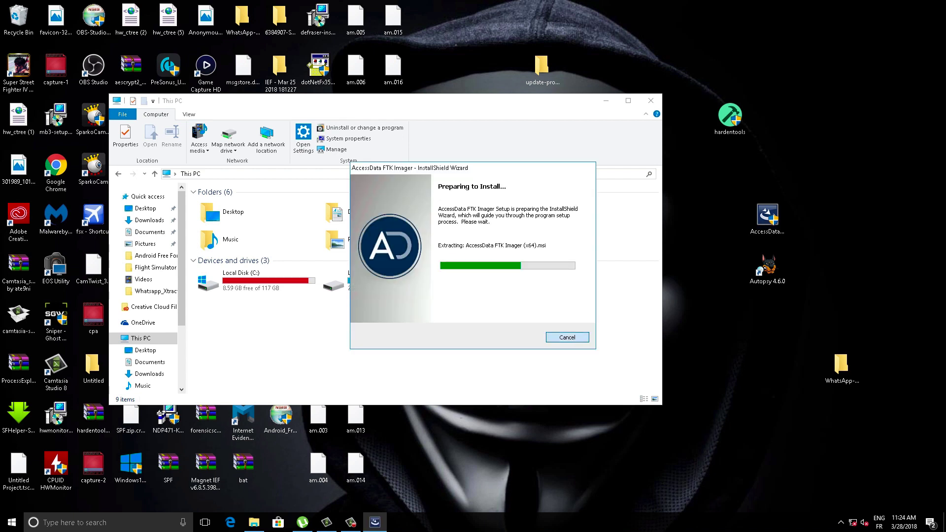
# Minimize the File Explorer window and move the FTK Imager installer next to the amine archive on the desktop
pyautogui.click(605, 101)
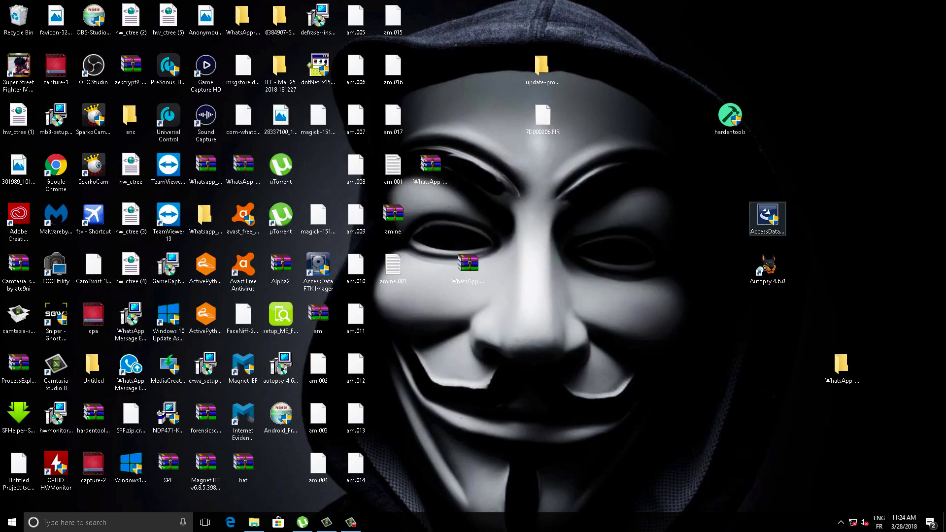
pyautogui.moveTo(767, 216); pyautogui.dragTo(430, 222)
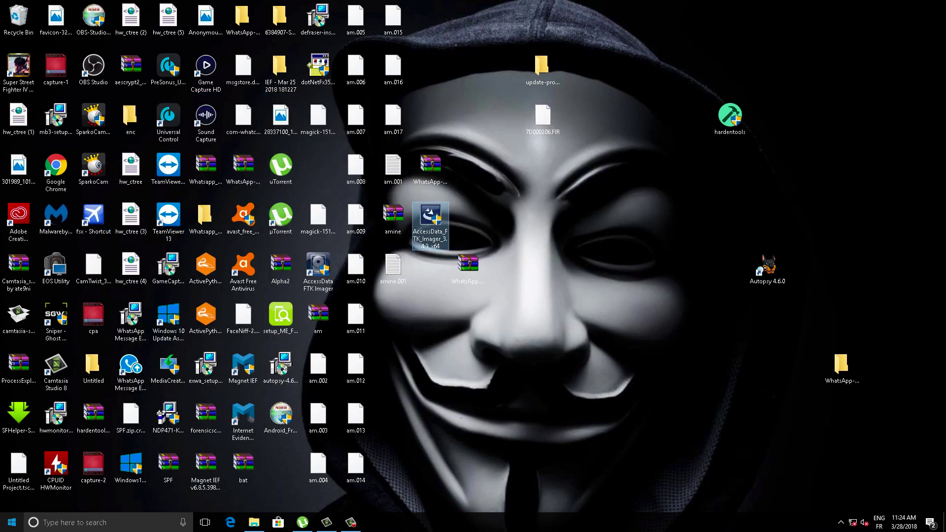
# Launch the installed FTK Imager and move its window toward the middle of the desktop
pyautogui.click(12, 522)
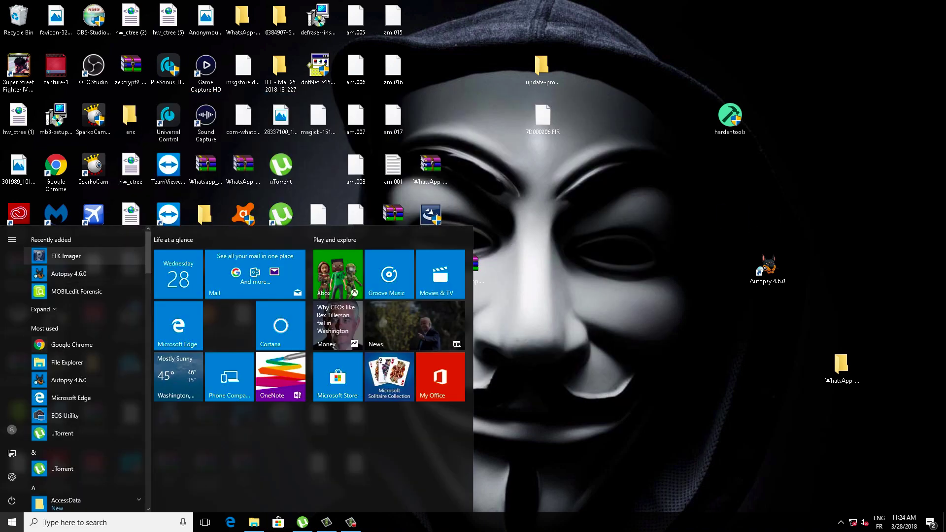
pyautogui.click(66, 256)
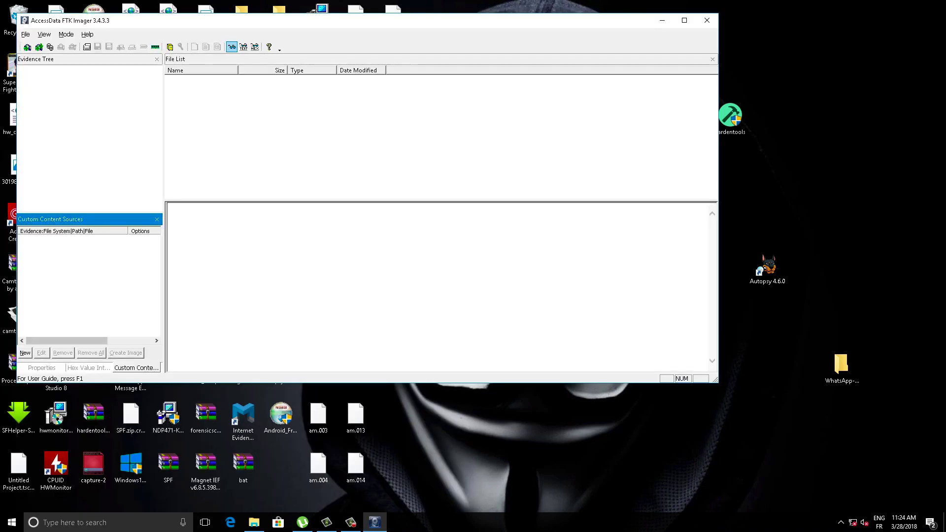
pyautogui.moveTo(207, 20); pyautogui.dragTo(339, 80)
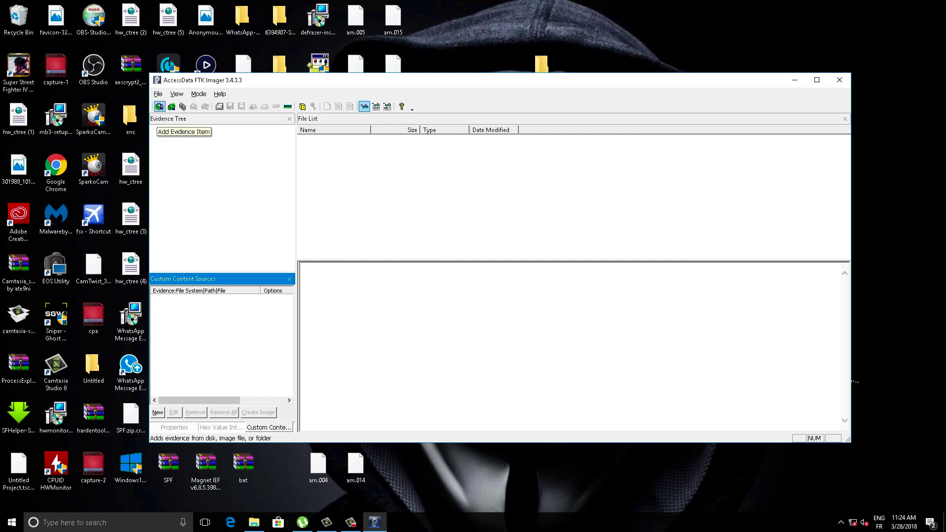
# Add the physical drive PHYSICALDRIVE0 (SanDisk SD6SB1M-128G-1006) as an evidence item
pyautogui.click(160, 107)
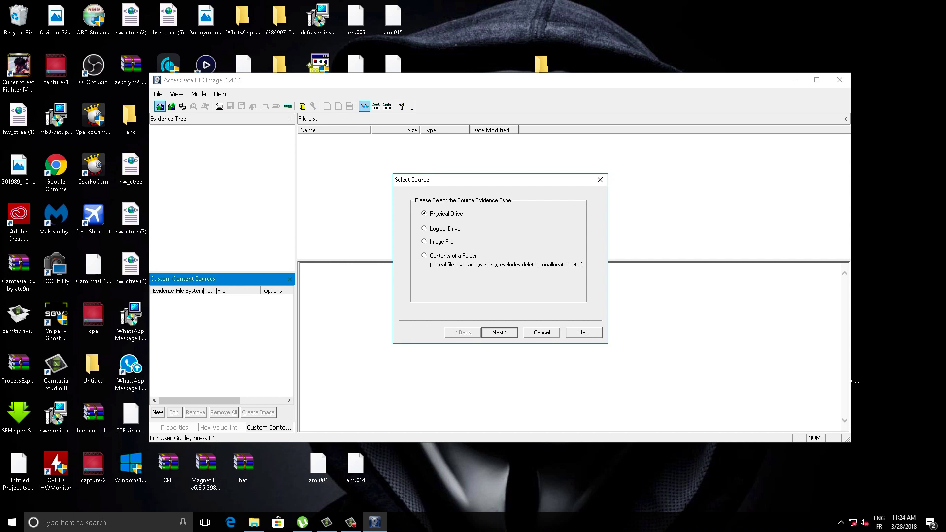
pyautogui.press('Return')
pyautogui.hotkey('alt', 'Down')
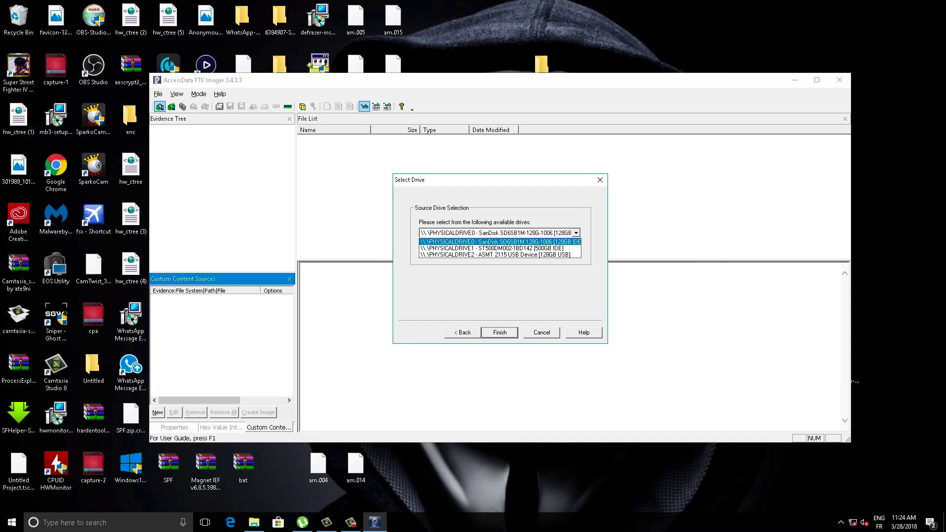
pyautogui.press('Return')
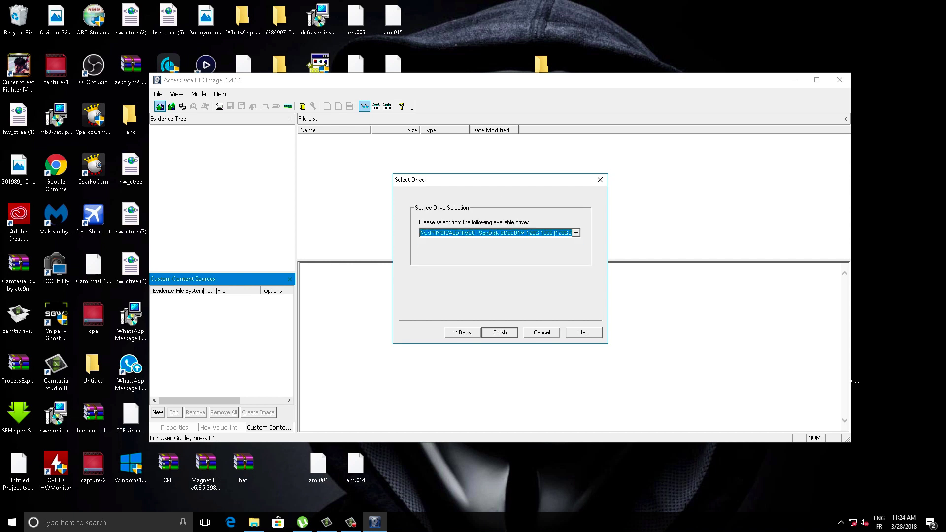
pyautogui.press('Return')
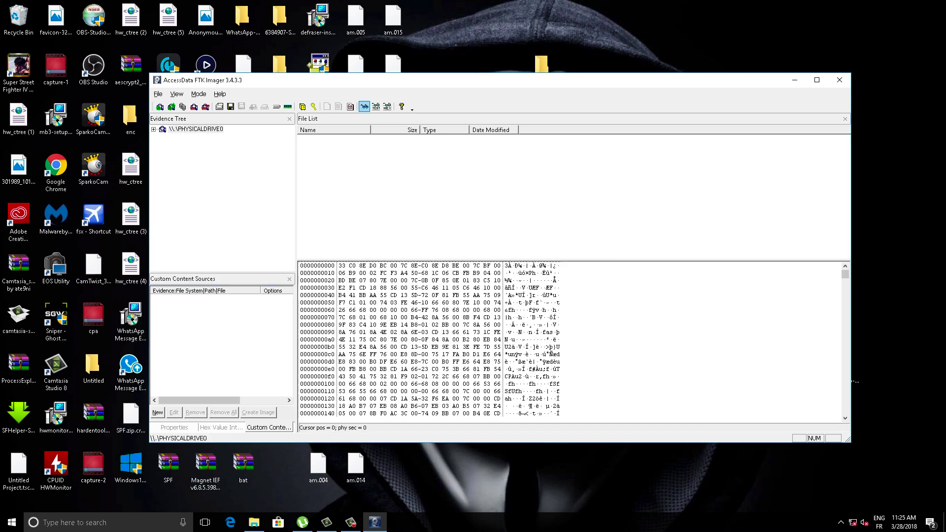
# Examine the partitions and unpartitioned space of PHYSICALDRIVE0 in the evidence tree, then collapse the drive
pyautogui.click(153, 129)
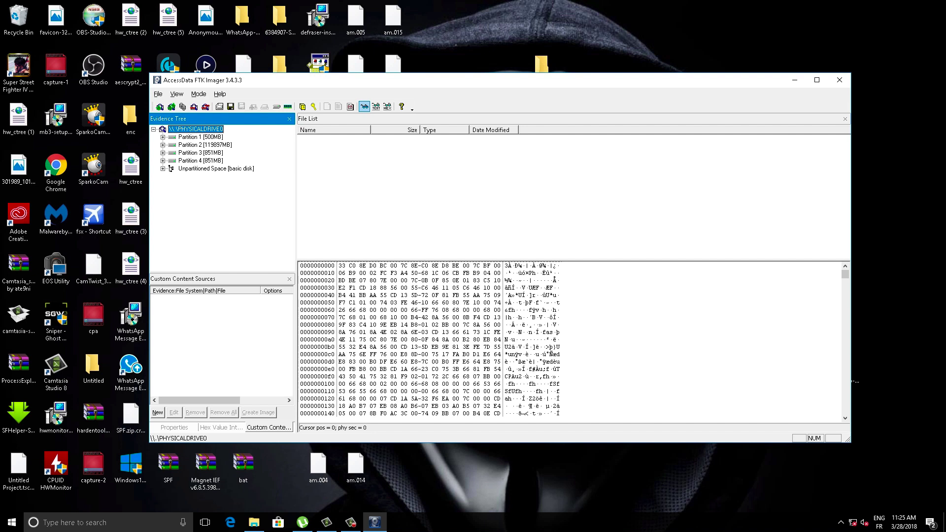
pyautogui.press('Left')
pyautogui.press('Right')
pyautogui.click(163, 168)
pyautogui.click(163, 168)
pyautogui.press('Left')
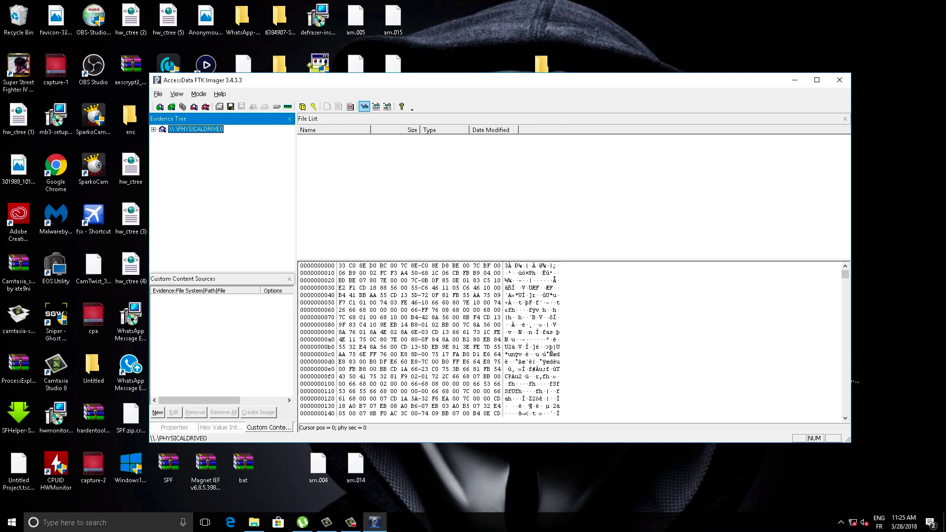
# Start exporting a disk image of PHYSICALDRIVE0
pyautogui.rightClick(184, 127)
pyautogui.press('Down')
pyautogui.press('Down')
pyautogui.press('Down')
pyautogui.press('Down')
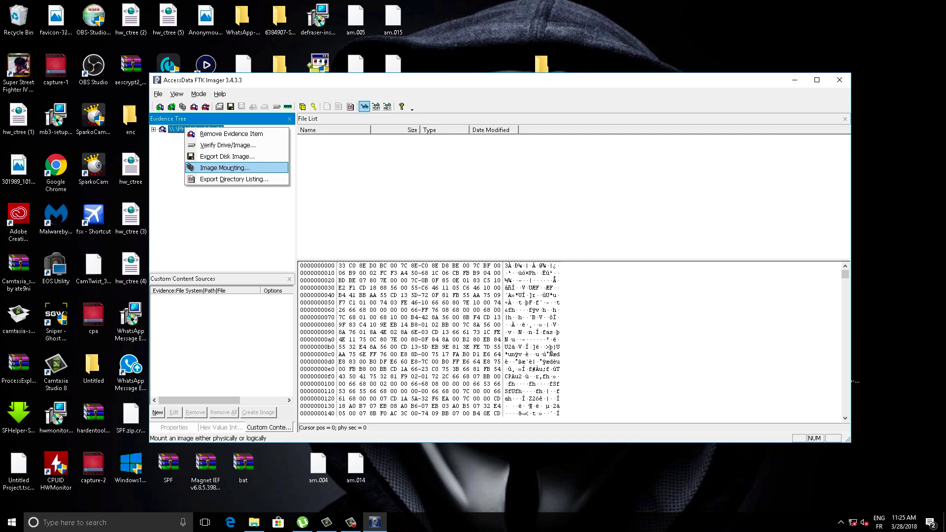
pyautogui.press('Up')
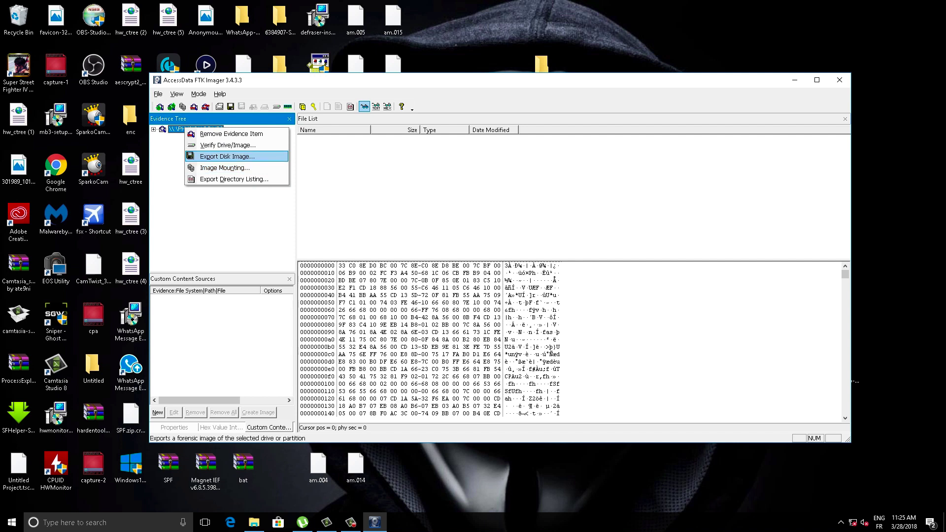
pyautogui.press('Return')
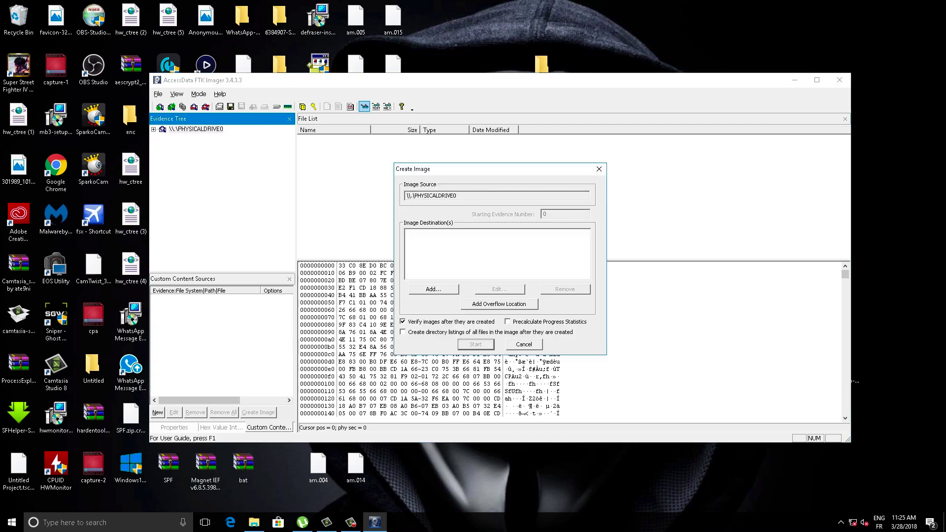
# Add an image destination of type Raw (dd), leaving the evidence item information blank
pyautogui.click(433, 289)
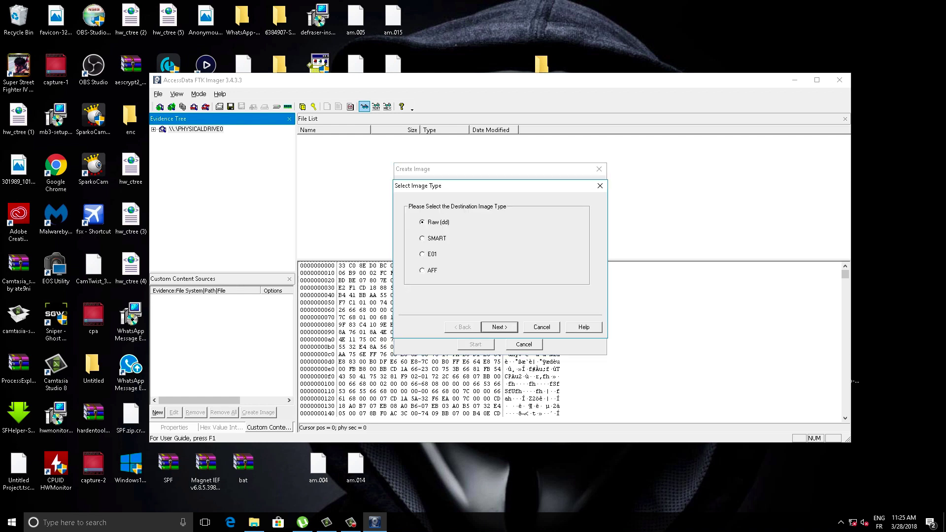
pyautogui.press('Return')
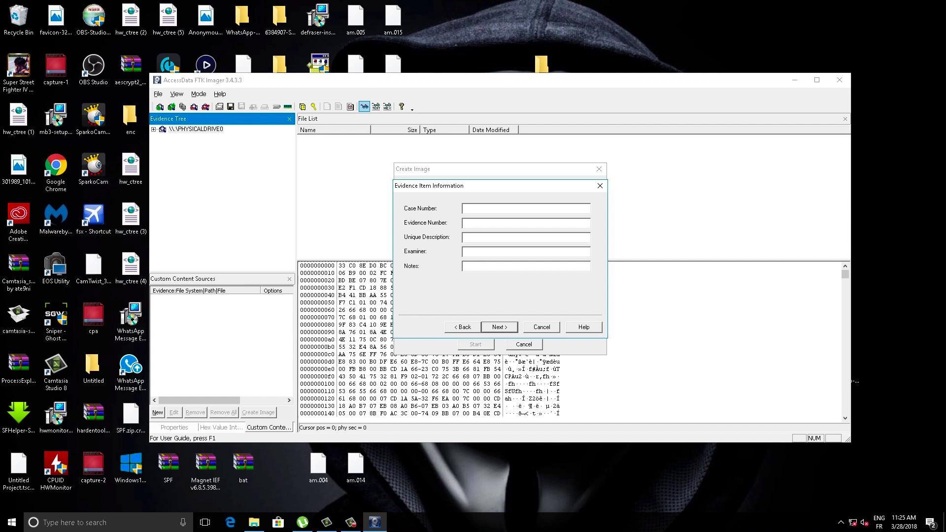
pyautogui.press('Return')
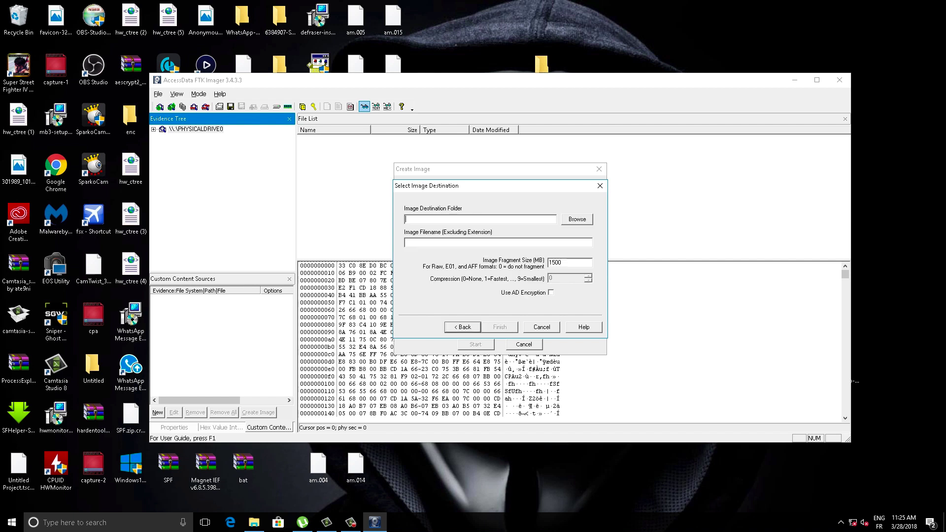
# Set the image destination folder to Local Disk (D:) under This PC
pyautogui.click(576, 219)
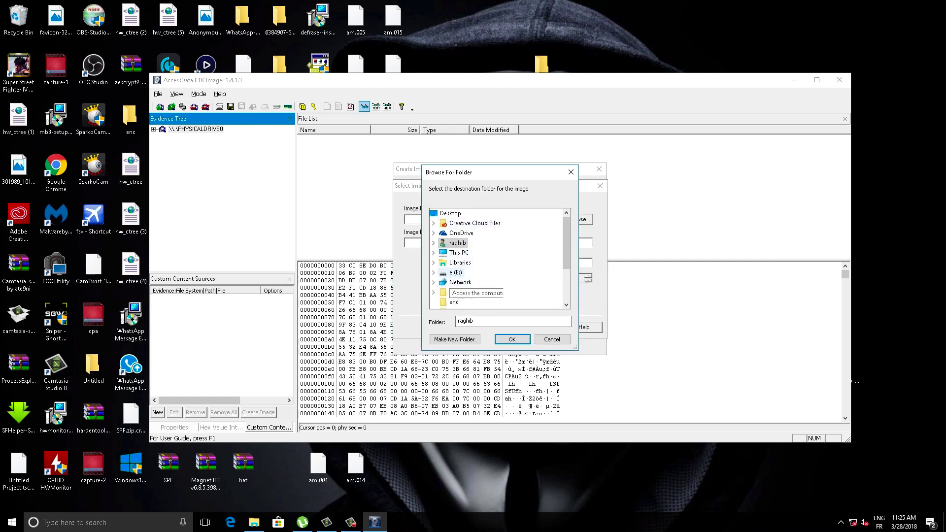
pyautogui.click(433, 242)
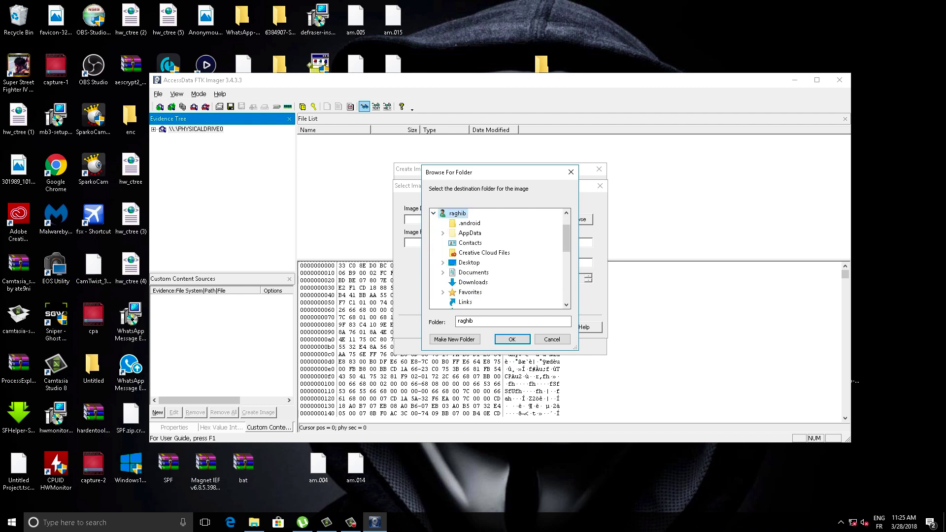
pyautogui.click(433, 213)
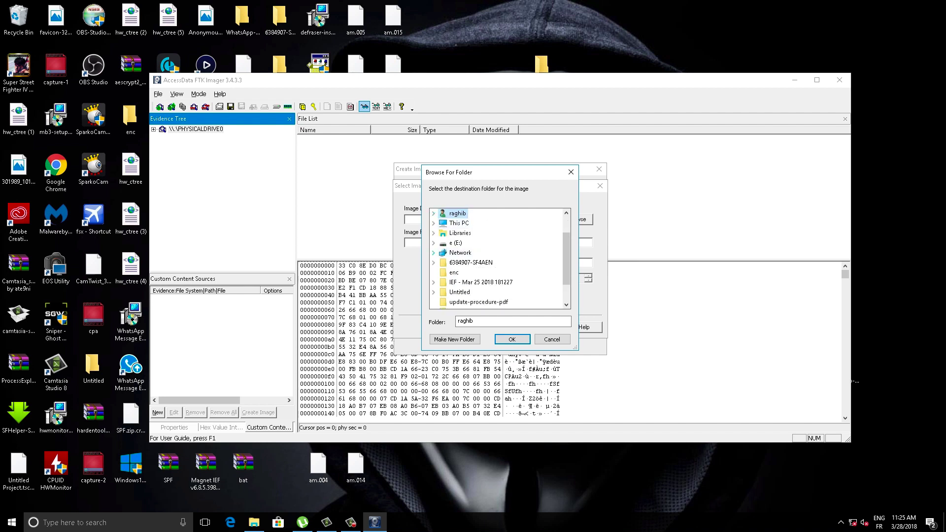
pyautogui.scroll(-1, 497, 259)
pyautogui.scroll(2, 498, 258)
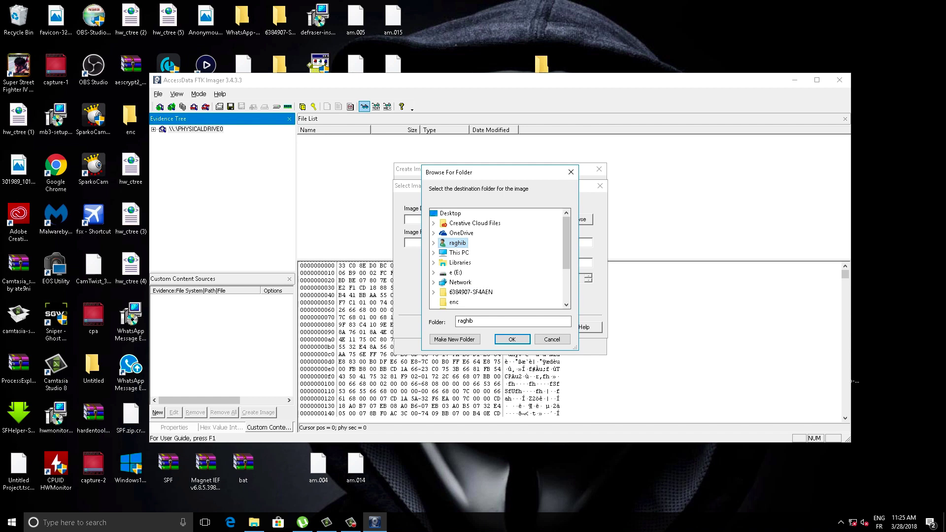
pyautogui.click(433, 252)
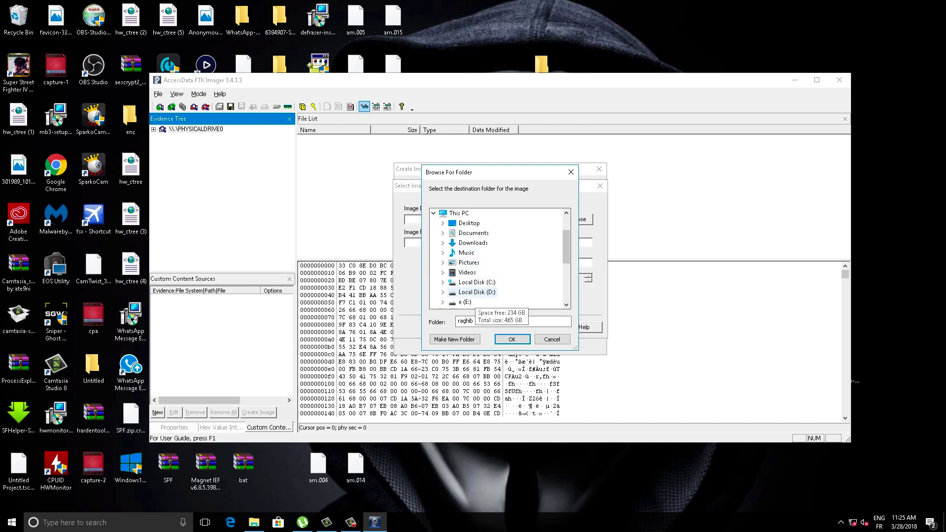
pyautogui.click(473, 292)
pyautogui.press('Return')
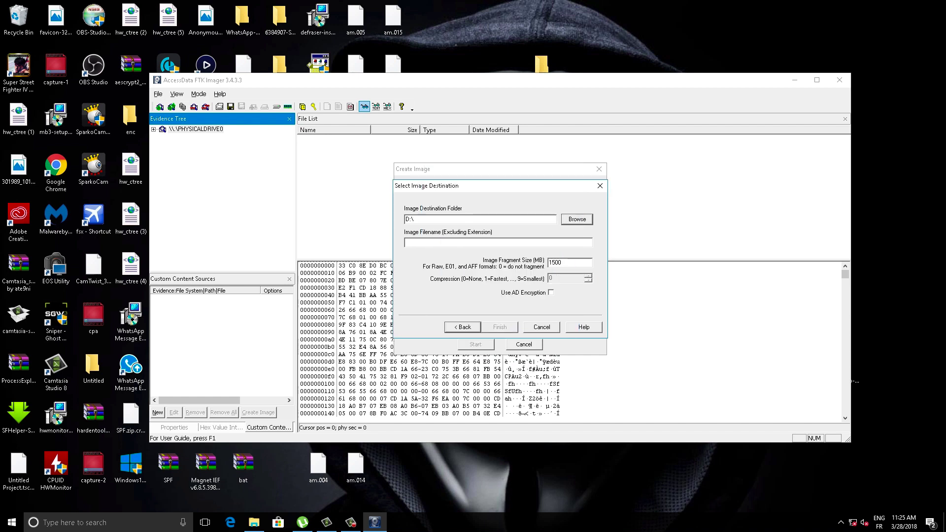
# Name the image file aminet, finish the destination with the 1500 MB fragment size, and start creating the image
pyautogui.click(406, 243)
pyautogui.write('emine')
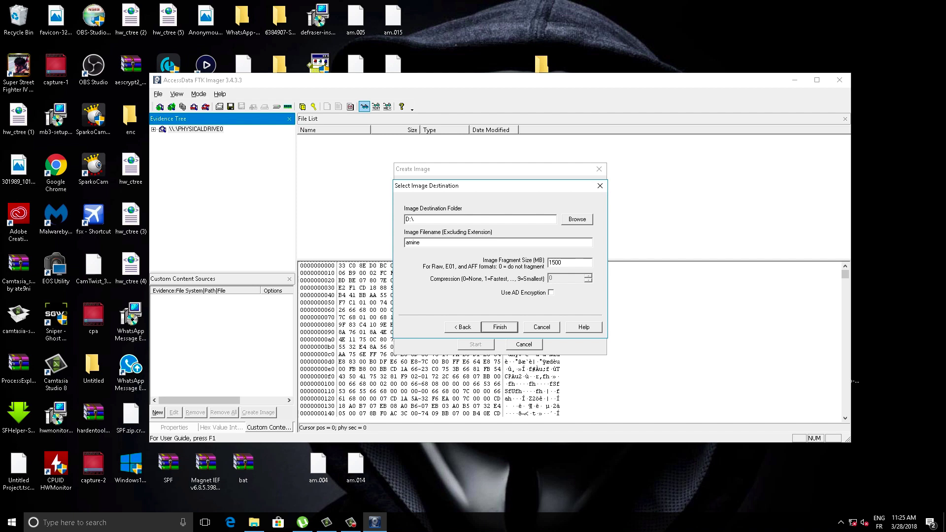
pyautogui.press('Return')
pyautogui.press('n')
pyautogui.write('aminet')
pyautogui.press('Return')
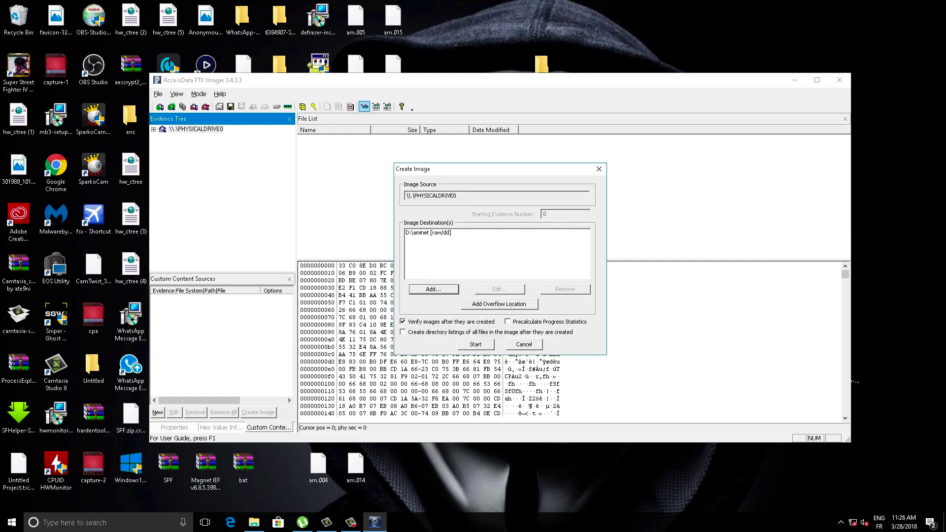
pyautogui.hotkey('alt', 's')
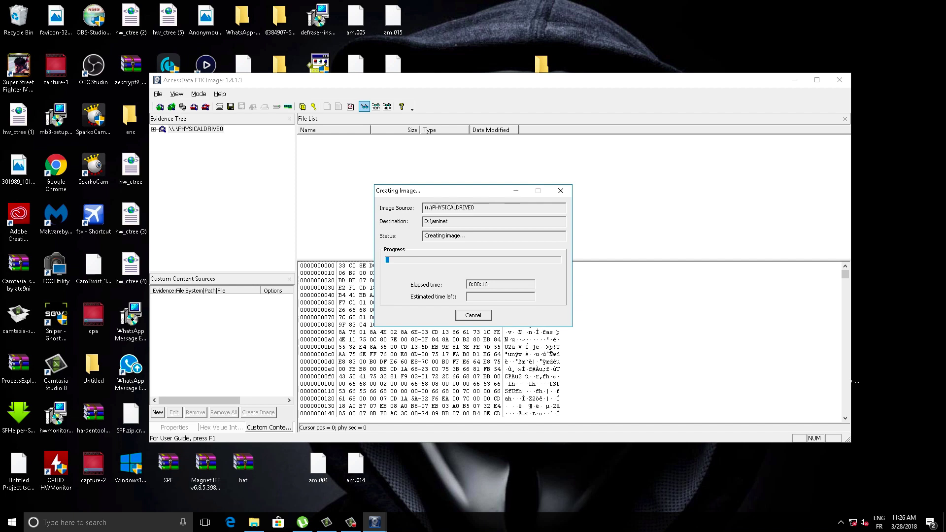
# Cancel the running image creation and close FTK Imager
pyautogui.press('Escape')
pyautogui.press('n')
pyautogui.click(560, 190)
pyautogui.click(839, 80)
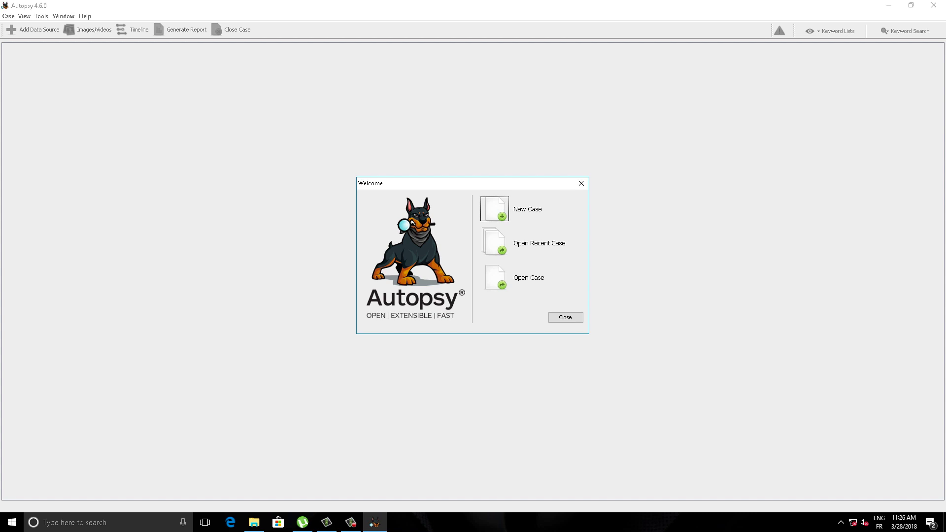
# In Autopsy, create a new single-user case named amine in the default base directory, leaving the optional information blank
pyautogui.press('Return')
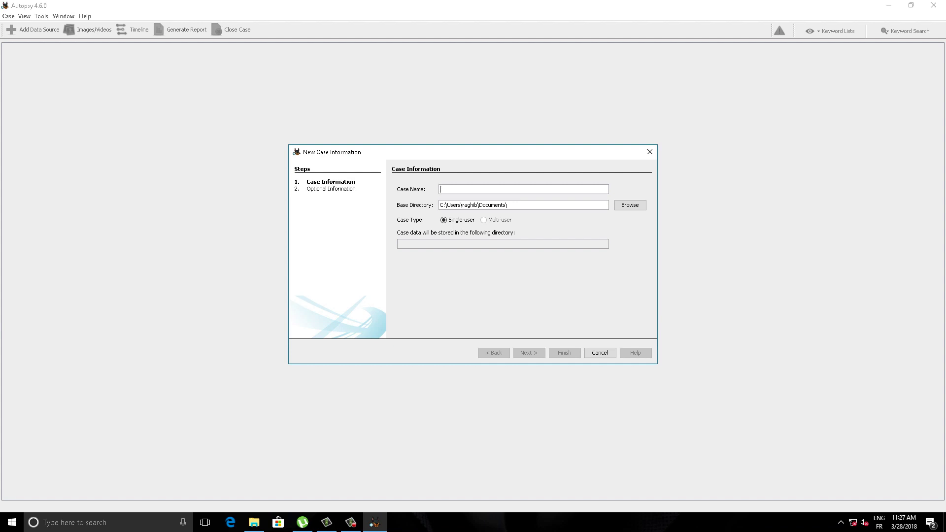
pyautogui.write('amine')
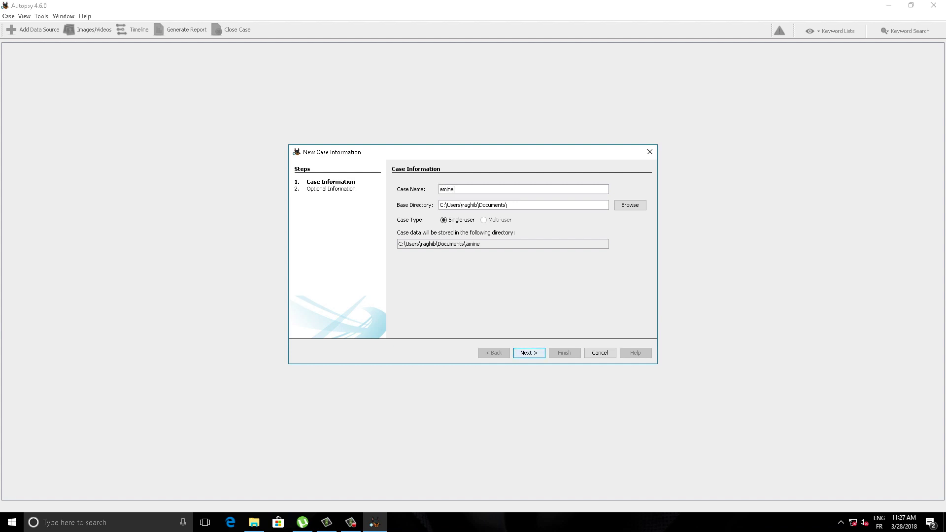
pyautogui.press('Return')
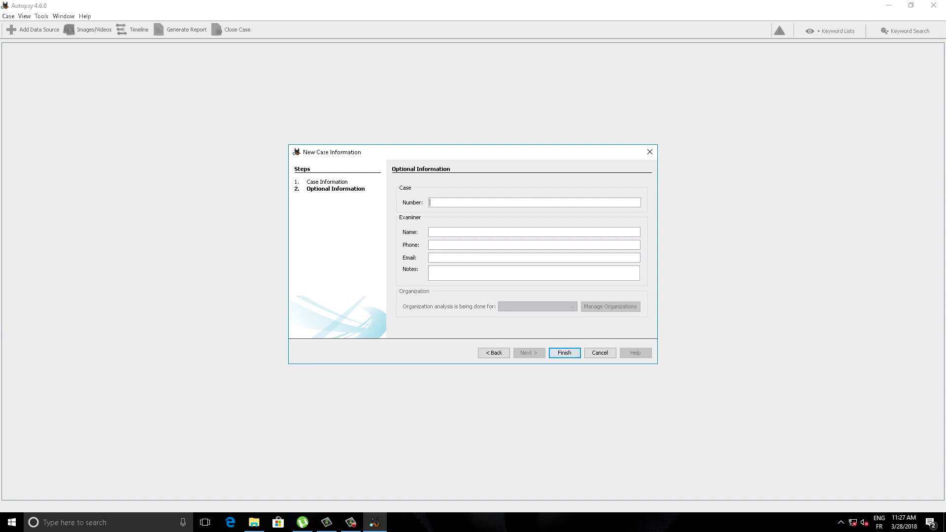
pyautogui.press('Return')
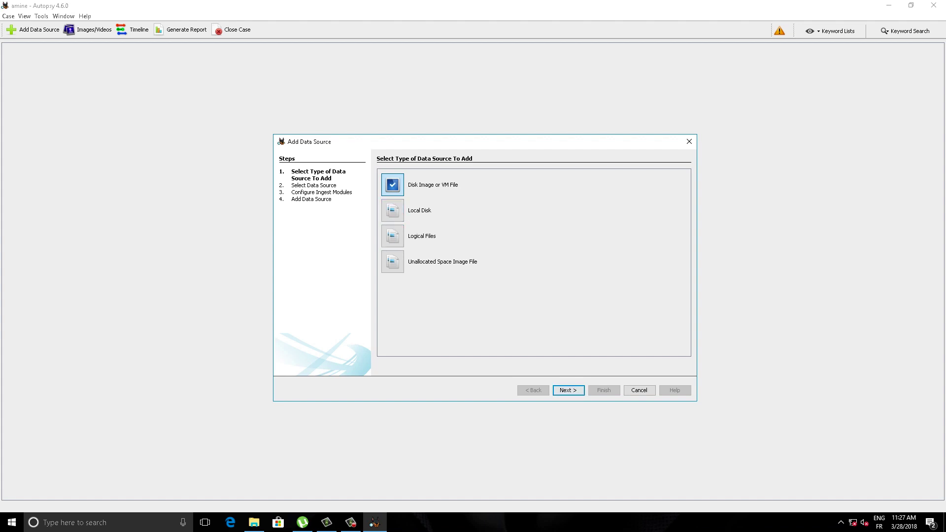
# Add the disk image ree.001 from D: as a data source, keeping all ingest modules enabled
pyautogui.click(568, 390)
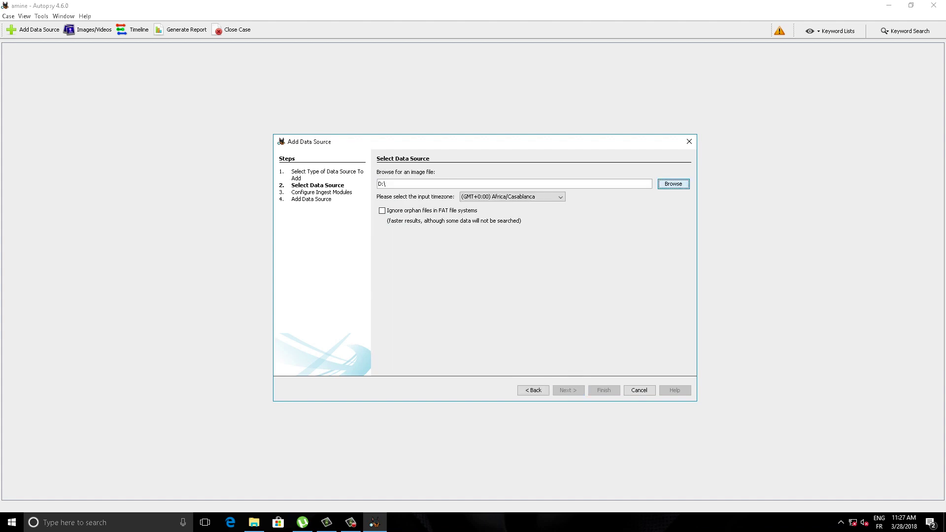
pyautogui.click(674, 184)
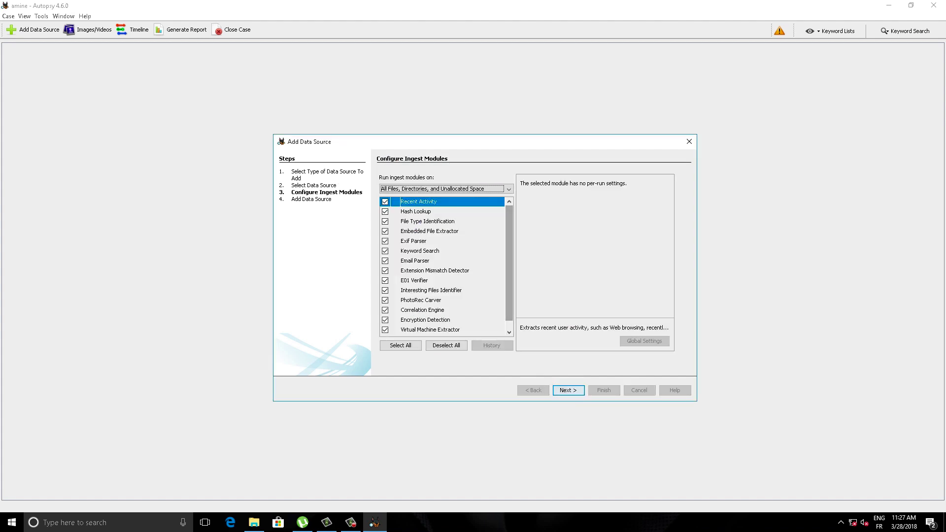
pyautogui.scroll(-1, 446, 266)
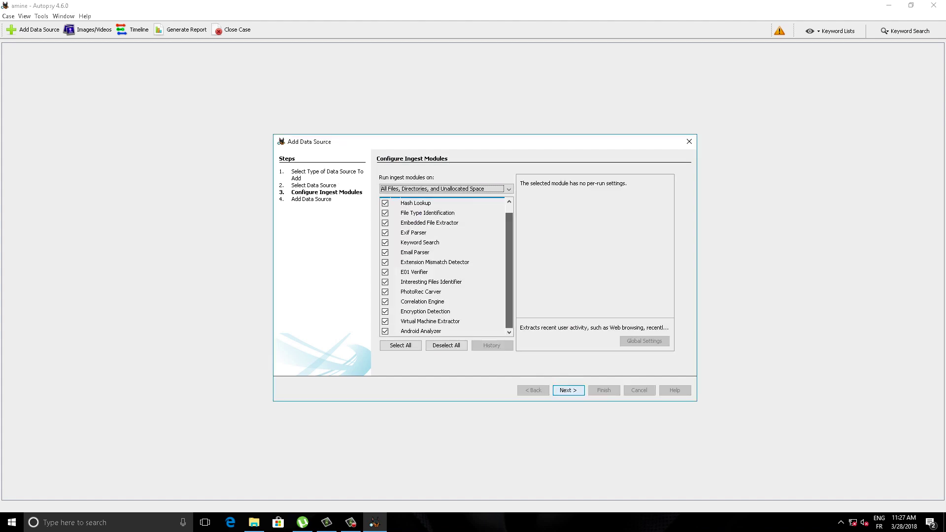
pyautogui.press('Return')
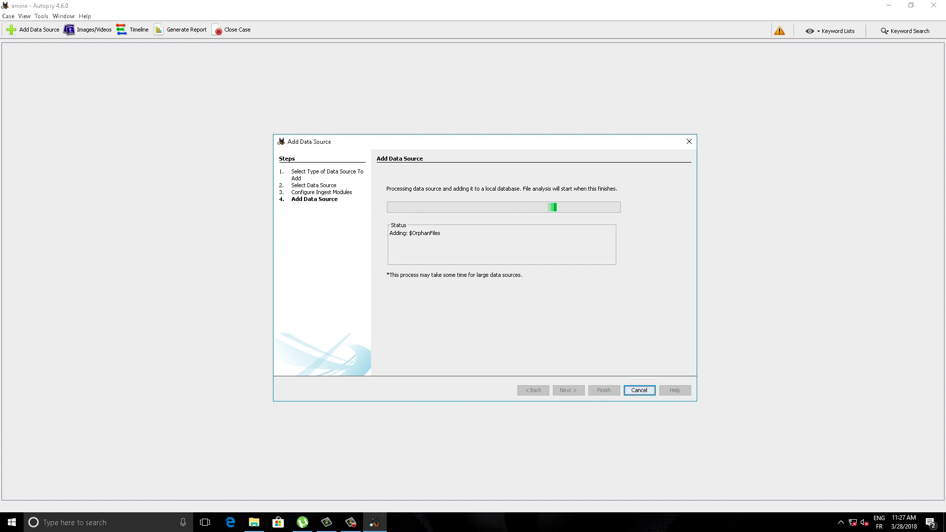
# Look over the disk image files on Local Disk (D:) in File Explorer, and close its window
pyautogui.press('super+e')
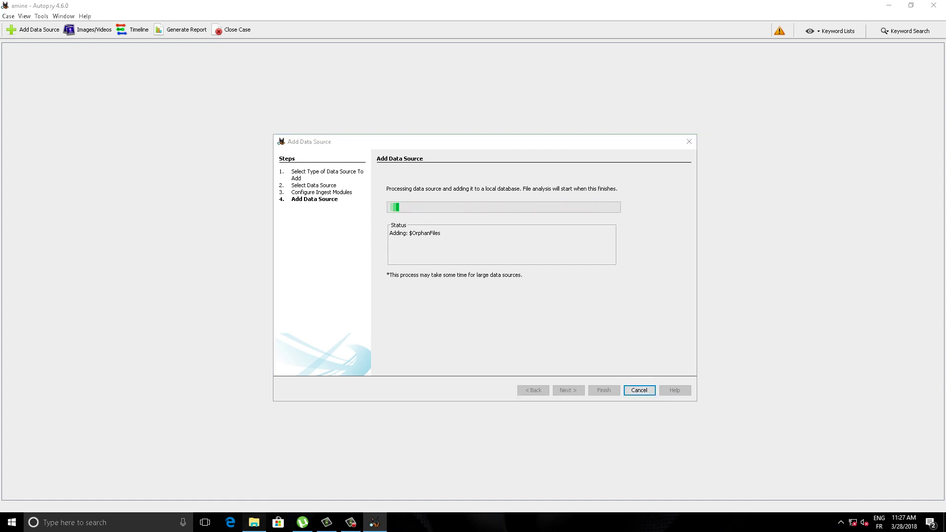
pyautogui.doubleClick(370, 280)
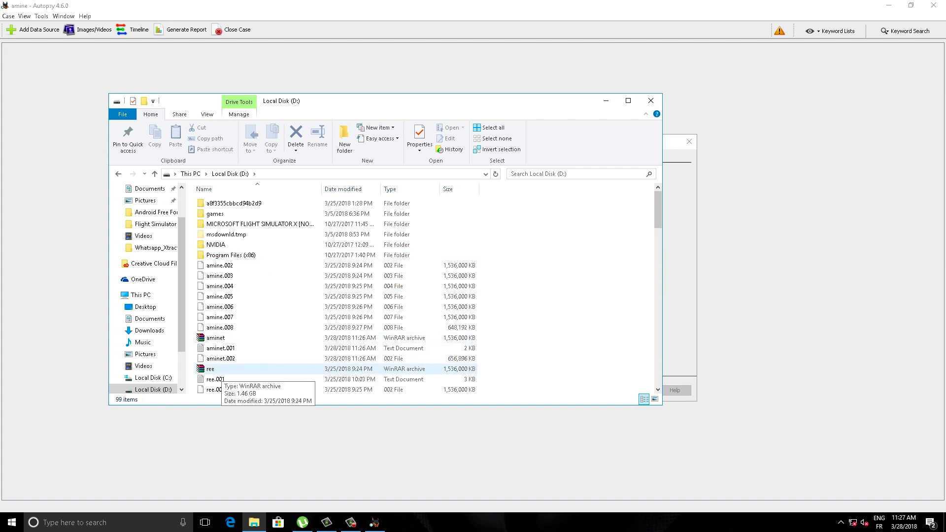
pyautogui.click(650, 100)
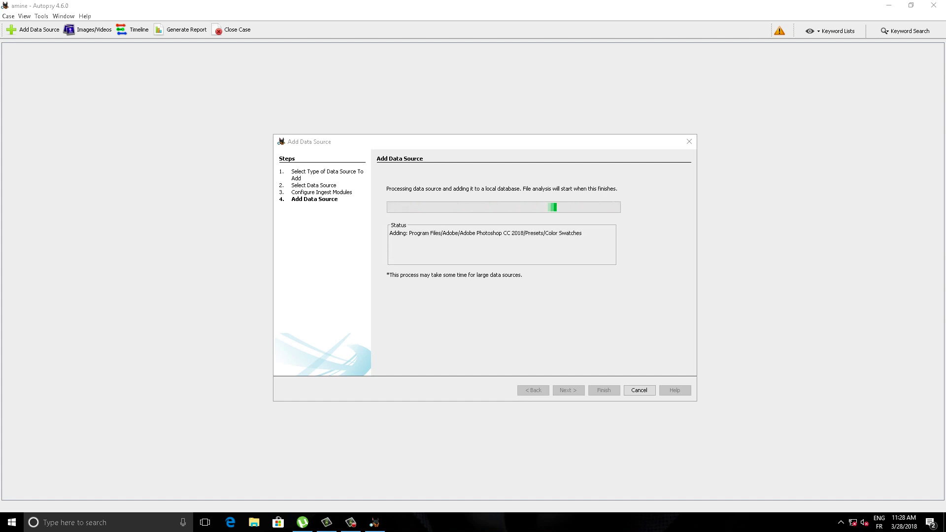
pyautogui.click(351, 522)
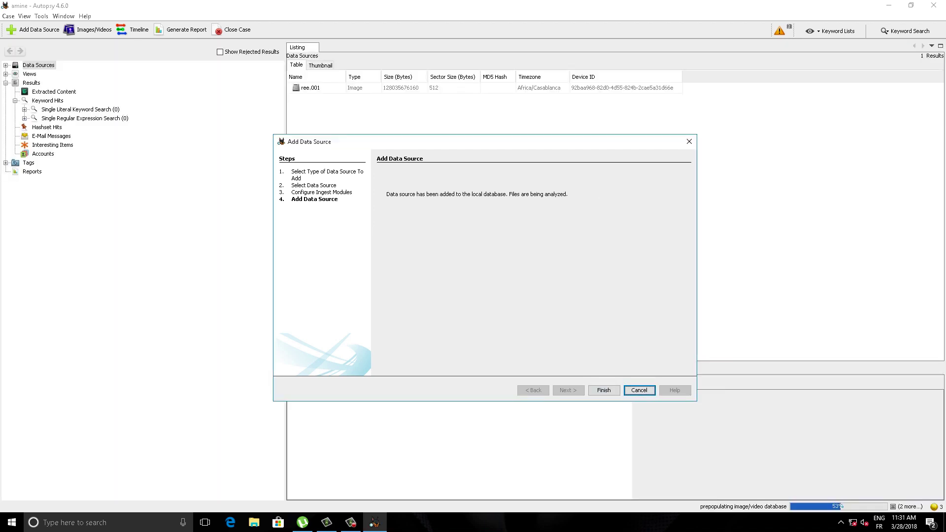
# Finish adding the data source and browse the file views by extension
pyautogui.click(604, 390)
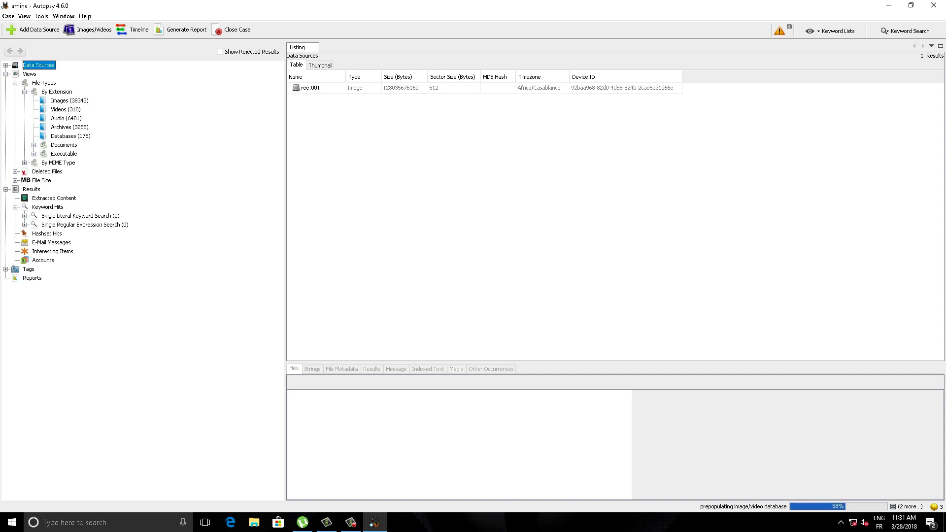
pyautogui.click(70, 101)
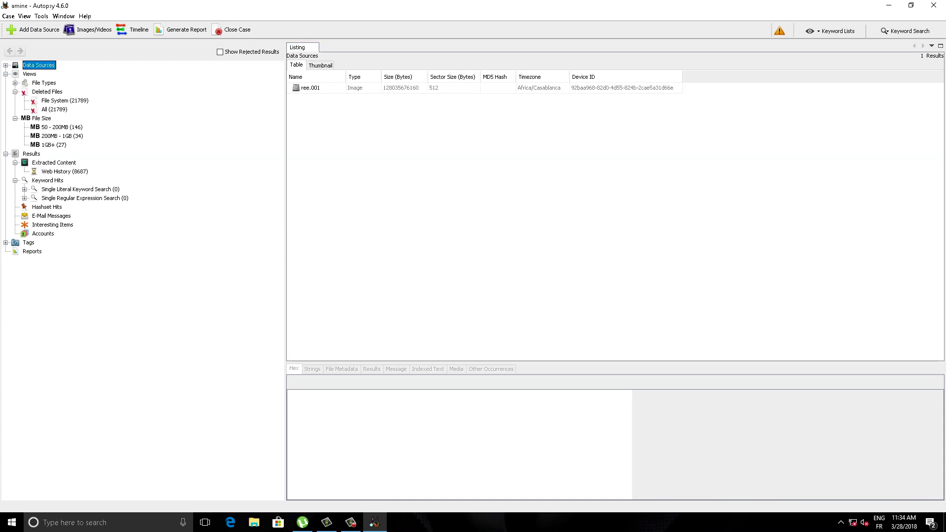
# Examine the extracted Web History entries and the details of a Facebook login record, and expand Single Regular Expression Search
pyautogui.click(65, 171)
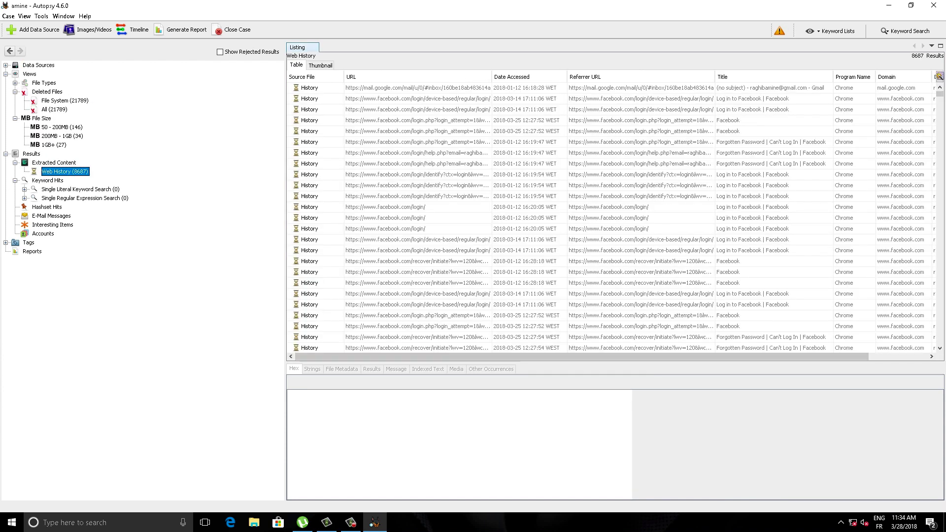
pyautogui.click(418, 88)
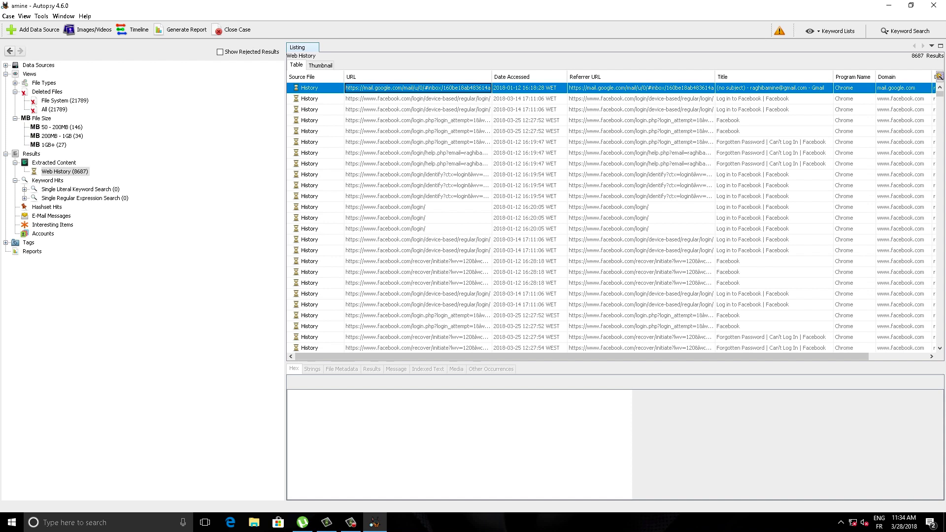
pyautogui.click(417, 110)
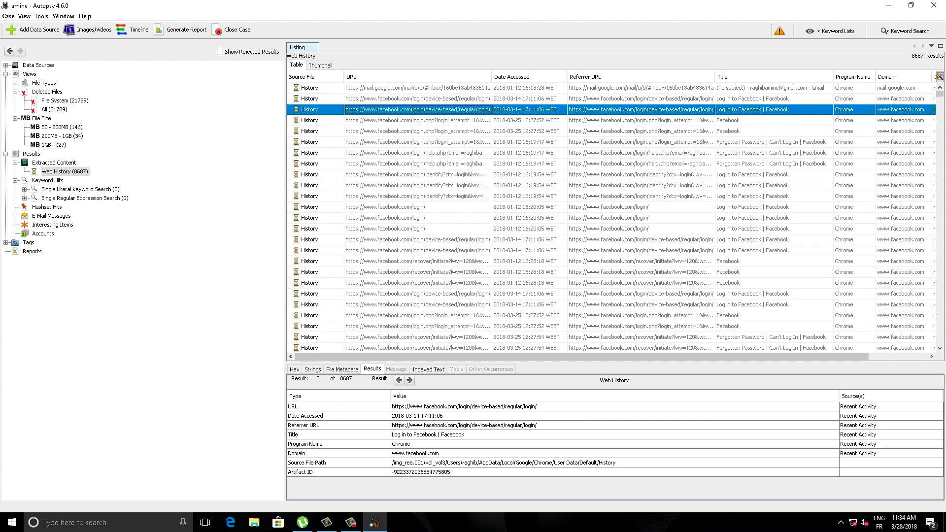
pyautogui.moveTo(581, 356)
pyautogui.mouseDown()
pyautogui.moveTo(633, 356)
pyautogui.moveTo(581, 356)
pyautogui.mouseUp()
pyautogui.scroll(-4, 611, 217)
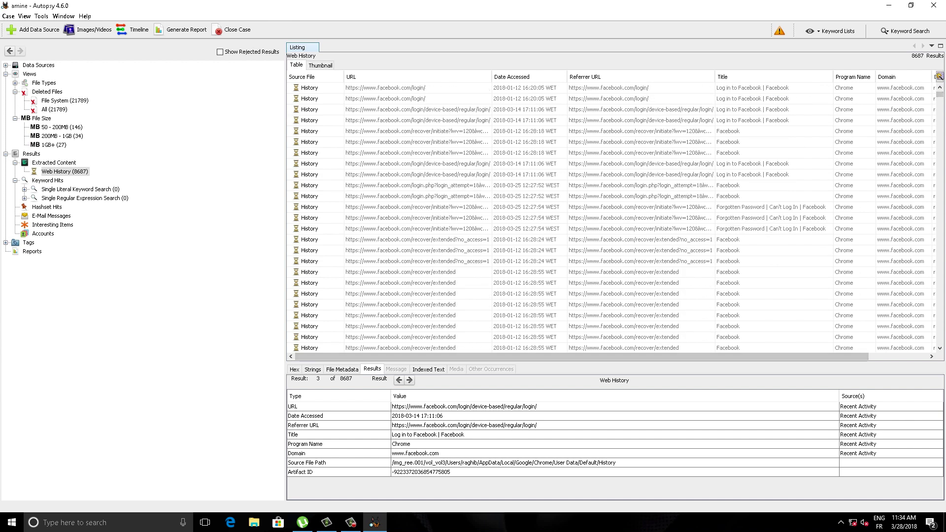
pyautogui.click(25, 198)
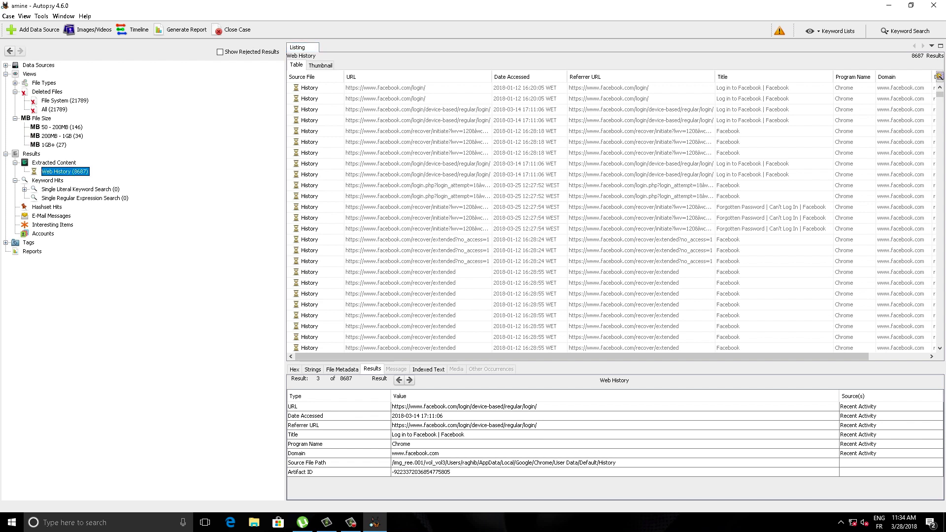